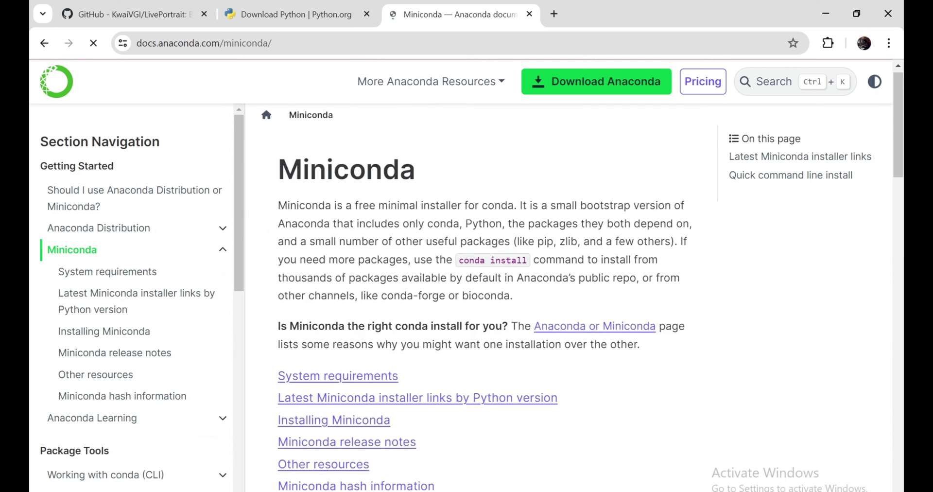
# Step: Scroll through the latest Miniconda installer links table on the Anaconda Docs page
pyautogui.scroll(-7, 527, 267)
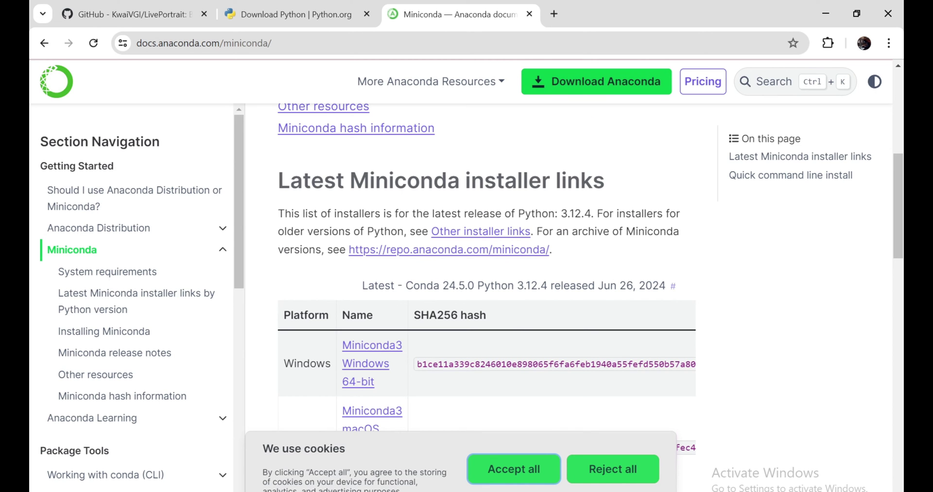
pyautogui.scroll(-2, 674, 286)
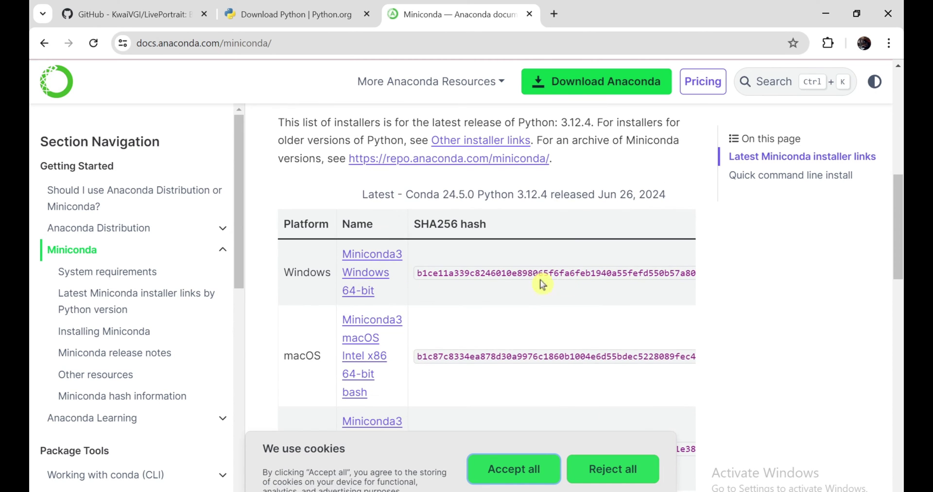
pyautogui.scroll(8, 541, 284)
pyautogui.scroll(-6, 516, 267)
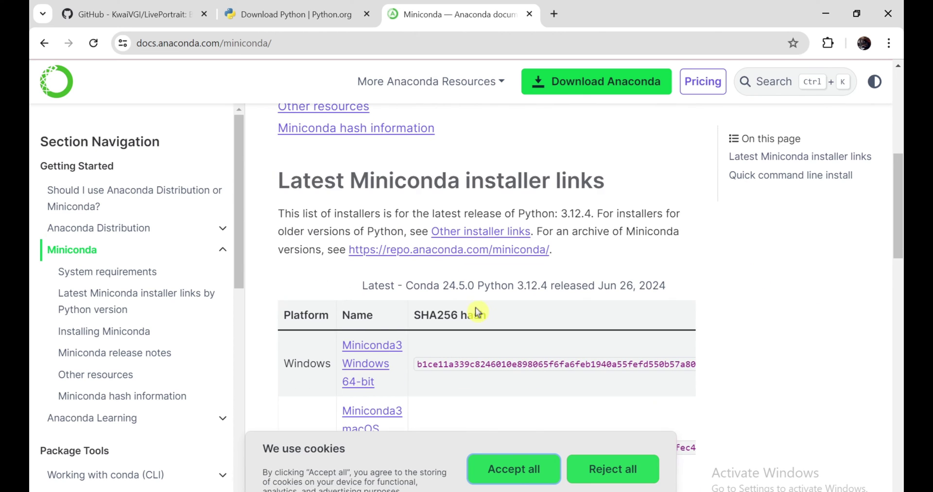
pyautogui.scroll(-2, 474, 310)
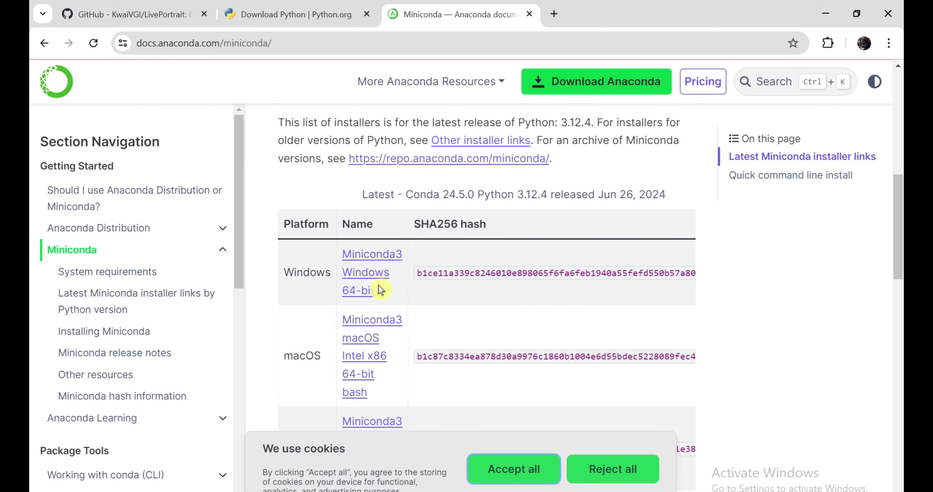
pyautogui.scroll(-4, 389, 304)
pyautogui.scroll(-7, 398, 308)
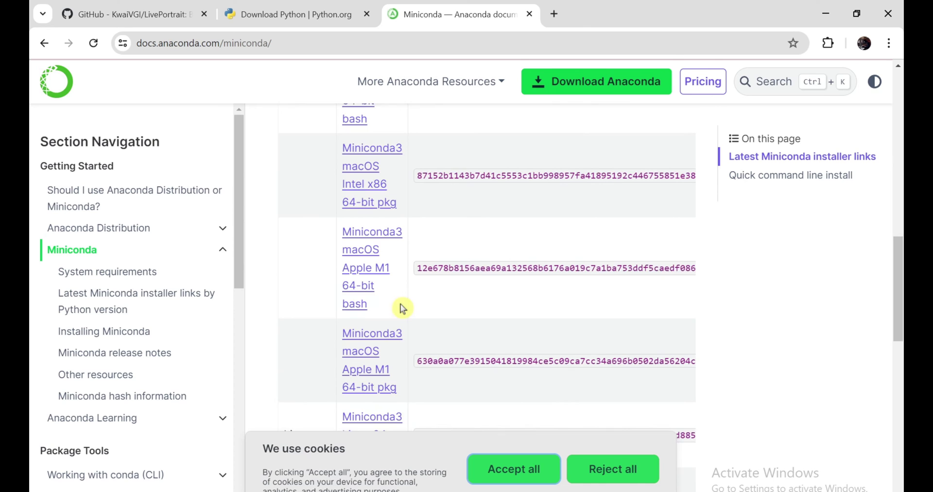
# Step: Copy the LivePortrait repository's HTTPS clone URL from GitHub and start the git clone command
pyautogui.hotkey('ctrl', '1')
pyautogui.scroll(-3, 189, 282)
pyautogui.scroll(4, 535, 268)
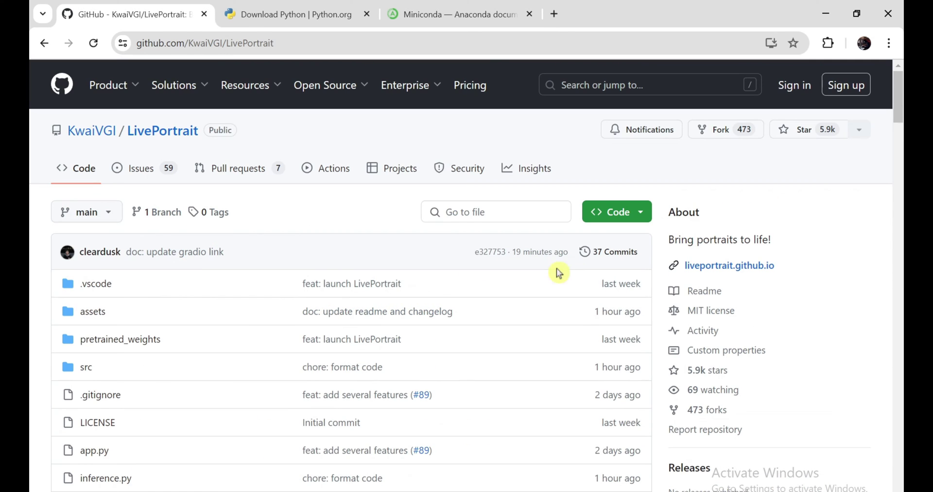
pyautogui.click(640, 222)
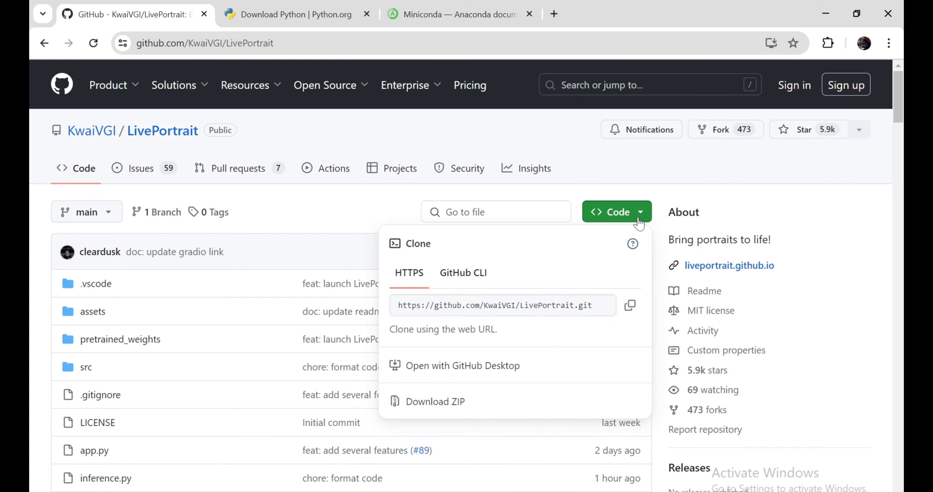
pyautogui.click(632, 313)
pyautogui.write('lone')
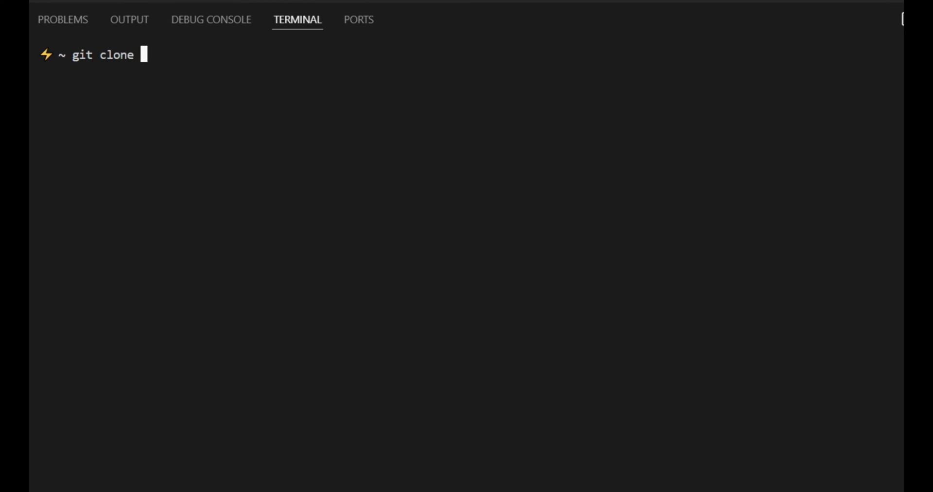
pyautogui.hotkey('ctrl', 'v')
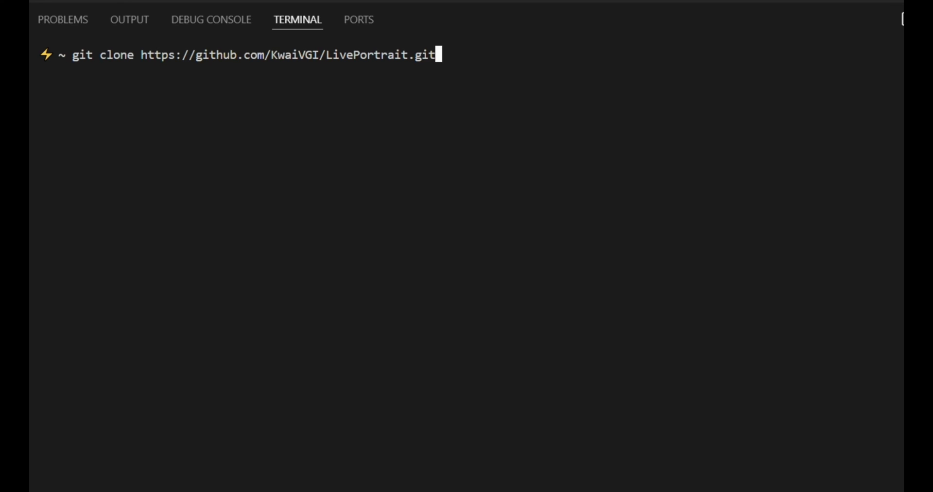
pyautogui.press('Return')
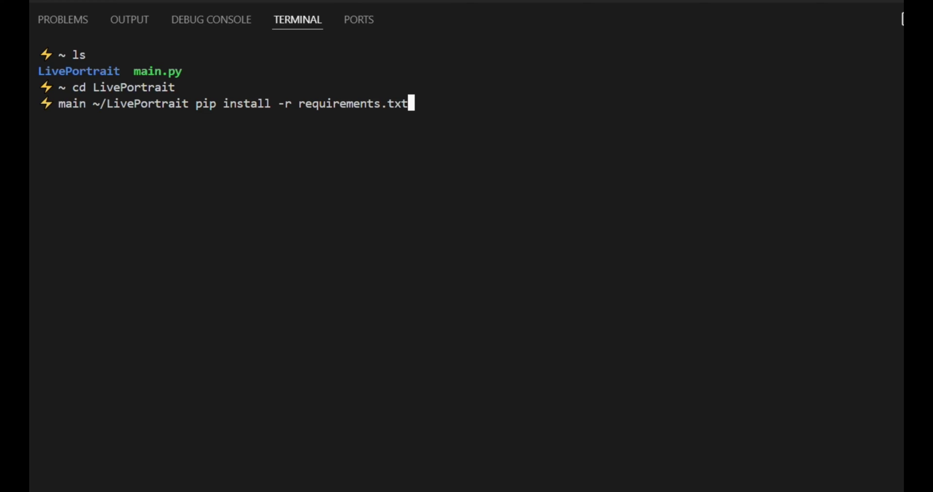
# Step: Run pip install -r requirements.txt, then open the README's Google Drive folder of pretrained_weights
pyautogui.press('Return')
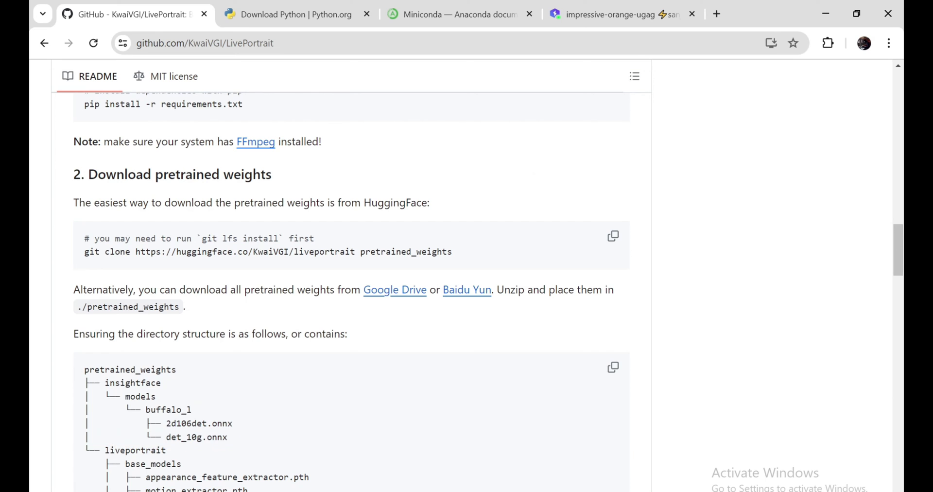
pyautogui.moveTo(88, 307); pyautogui.dragTo(174, 307)
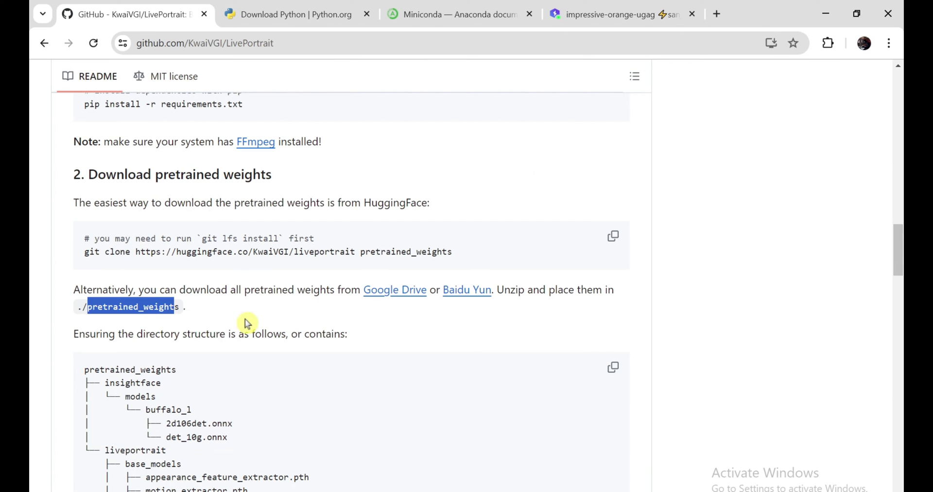
pyautogui.moveTo(244, 333); pyautogui.dragTo(73, 334)
pyautogui.click(411, 298)
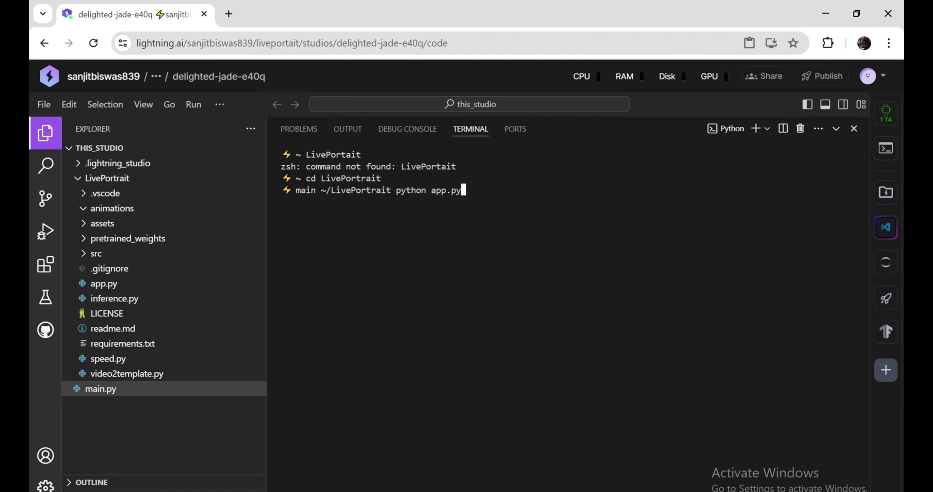
# Step: Run python app.py and open the Gradio demo's local URL on port 8890
pyautogui.press('Return')
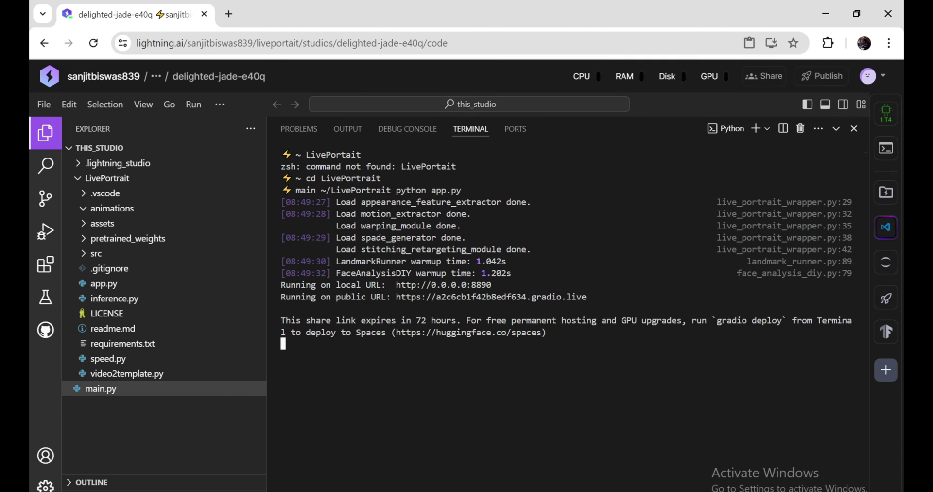
pyautogui.keyDown('ctrl'); pyautogui.click(443, 284); pyautogui.keyUp('ctrl')
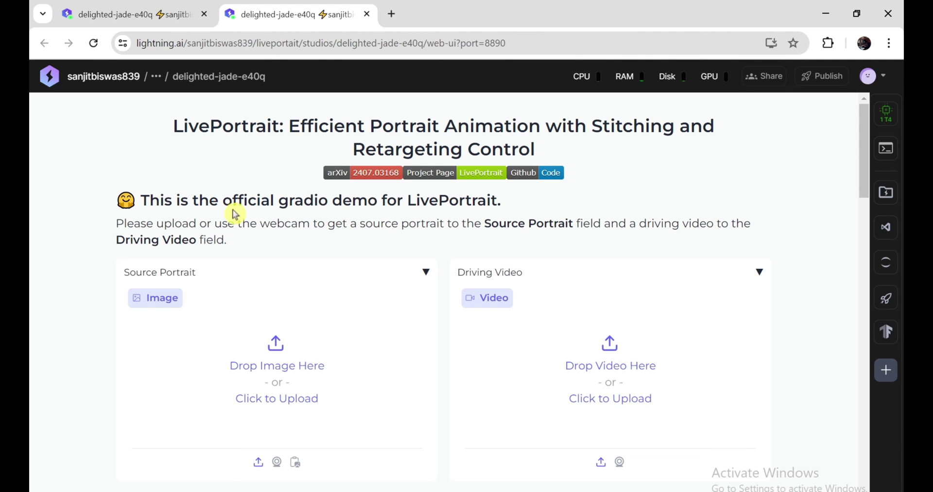
# Step: Look over the example portraits and options, toggle the Source Portrait section, and bring up its file picker
pyautogui.scroll(-2, 343, 195)
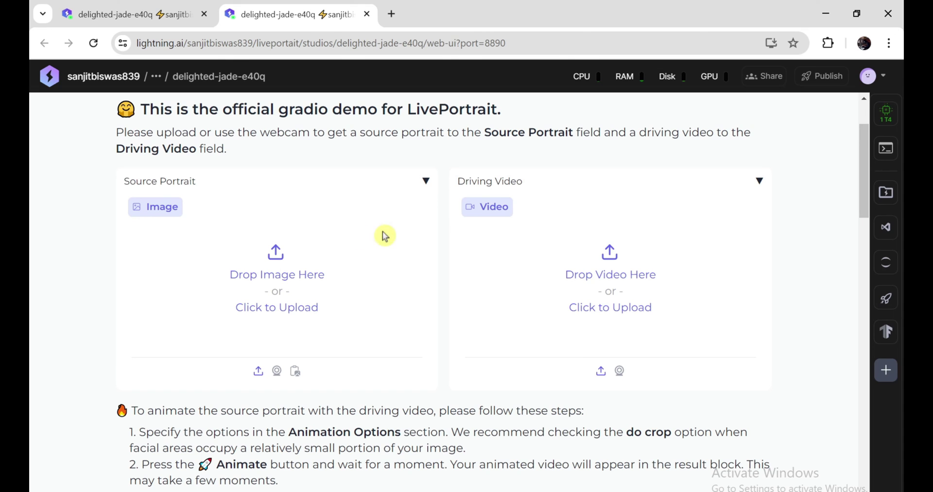
pyautogui.scroll(2, 333, 227)
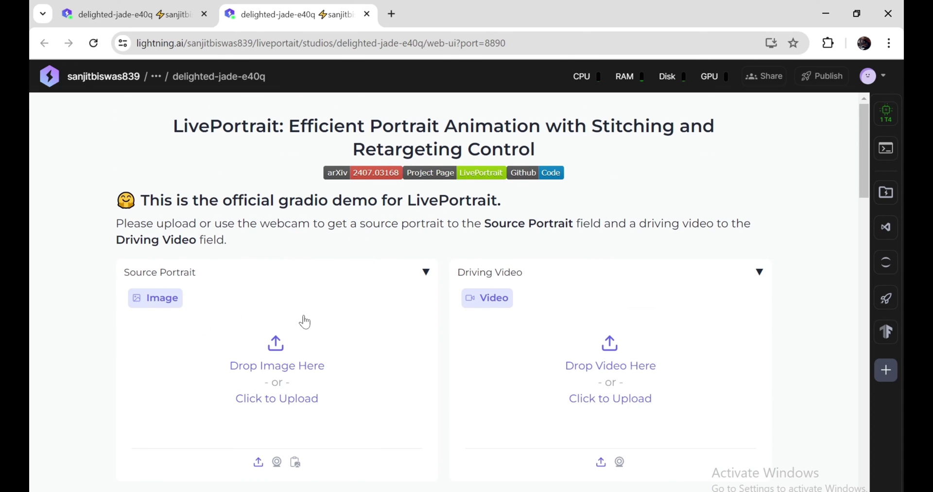
pyautogui.click(426, 273)
pyautogui.click(428, 280)
pyautogui.scroll(-7, 632, 320)
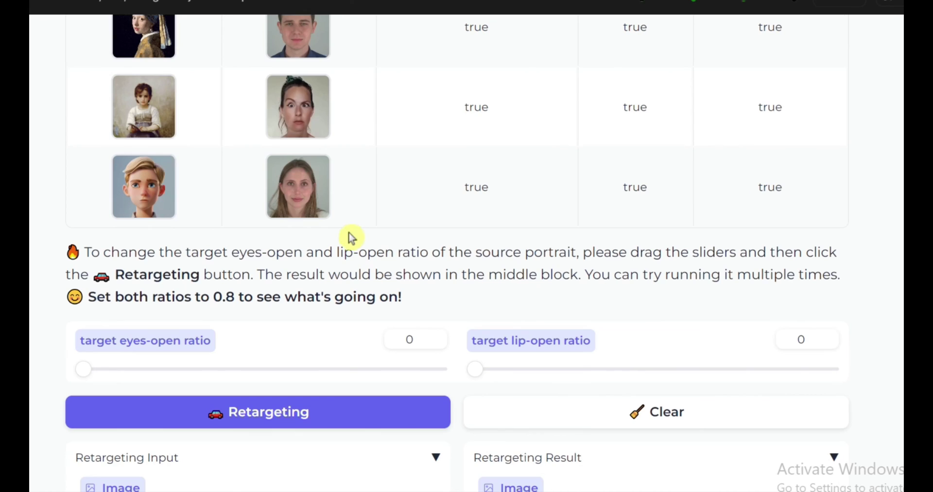
pyautogui.scroll(2, 351, 237)
pyautogui.scroll(15, 352, 243)
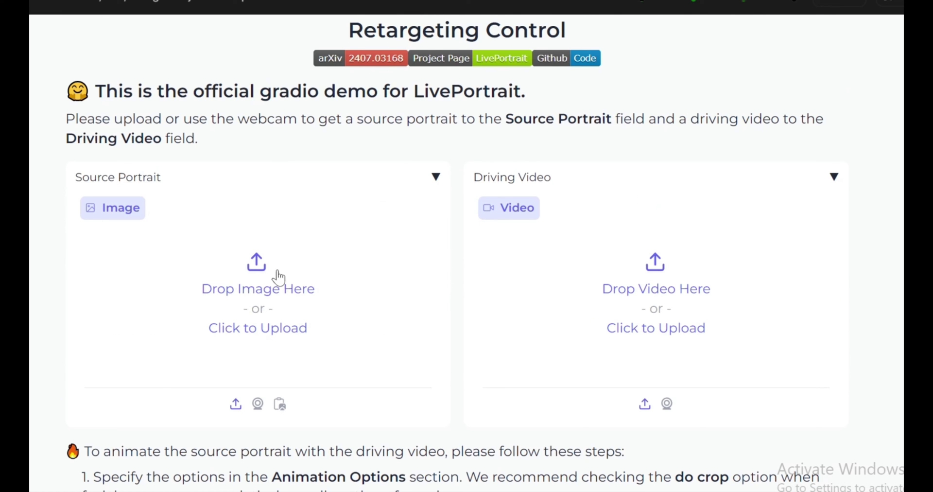
pyautogui.click(278, 272)
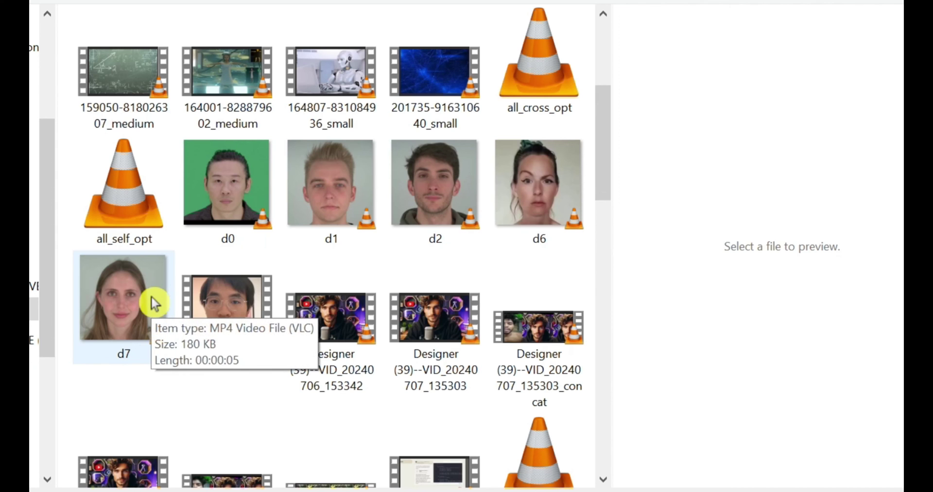
# Step: Pick d9.mp4 from the clip folder as the driving video
pyautogui.doubleClick(222, 300)
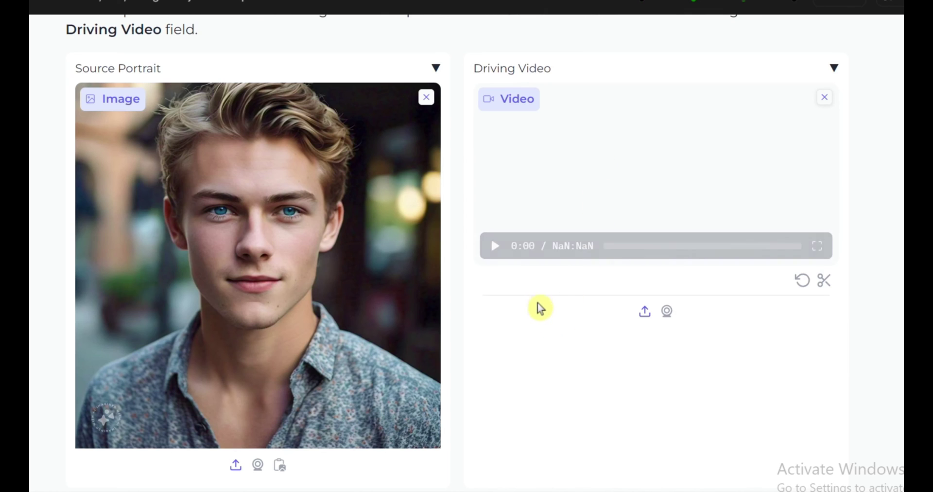
# Step: Animate the portrait with d9.mp4 using relative motion, do crop and paste-back, then watch the terminal logs
pyautogui.scroll(-2, 538, 301)
pyautogui.scroll(-6, 538, 301)
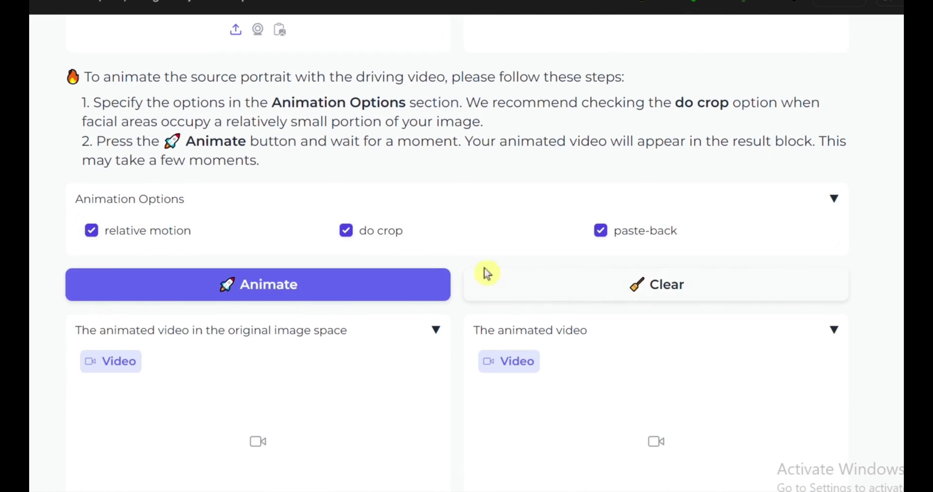
pyautogui.click(292, 281)
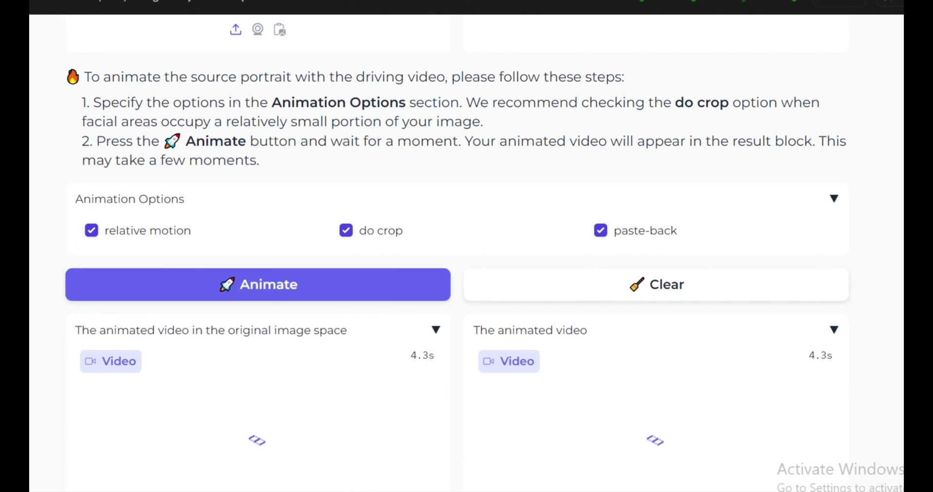
pyautogui.hotkey('ctrl', 'Tab')
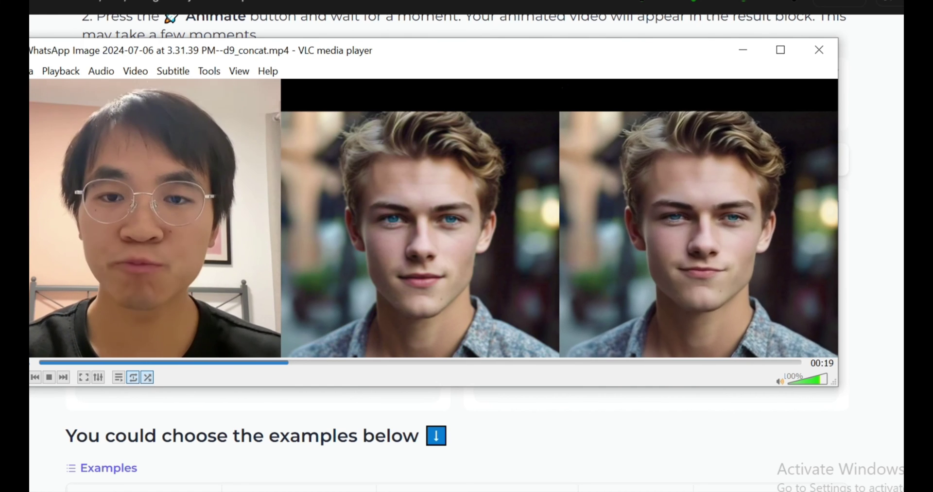
# Step: Minimize the VLC window, then restore it and drag it aside to uncover the page
pyautogui.click(742, 50)
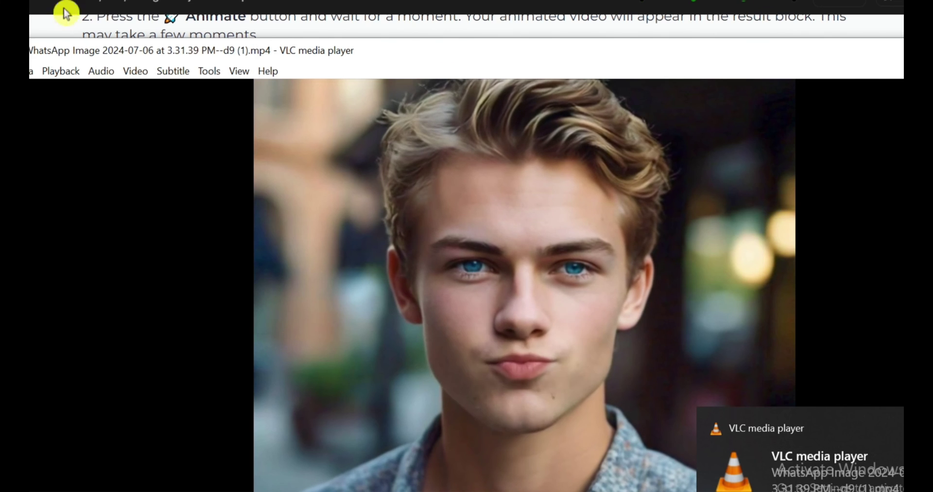
pyautogui.moveTo(482, 50); pyautogui.dragTo(538, 66)
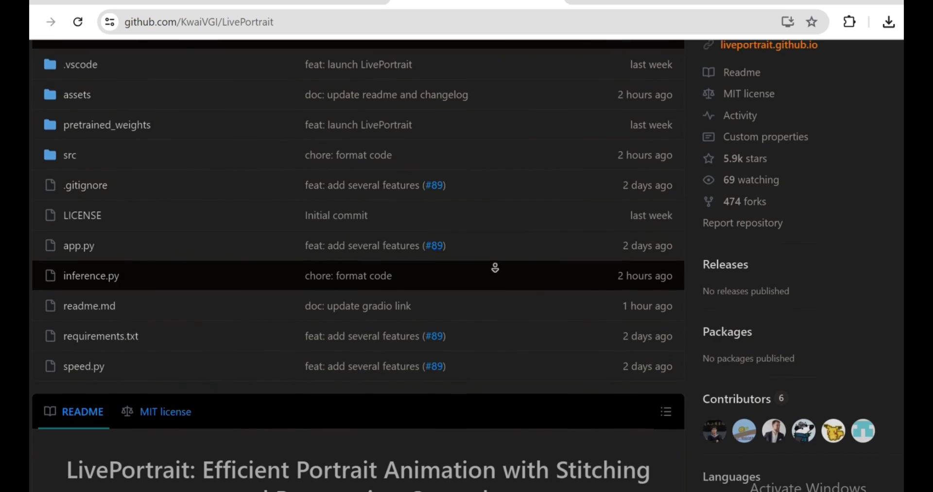
# Step: Scroll the README past Updates and Getting Started to the python inference.py Fast hands-on instructions
pyautogui.scroll(-2, 514, 226)
pyautogui.scroll(-5, 514, 226)
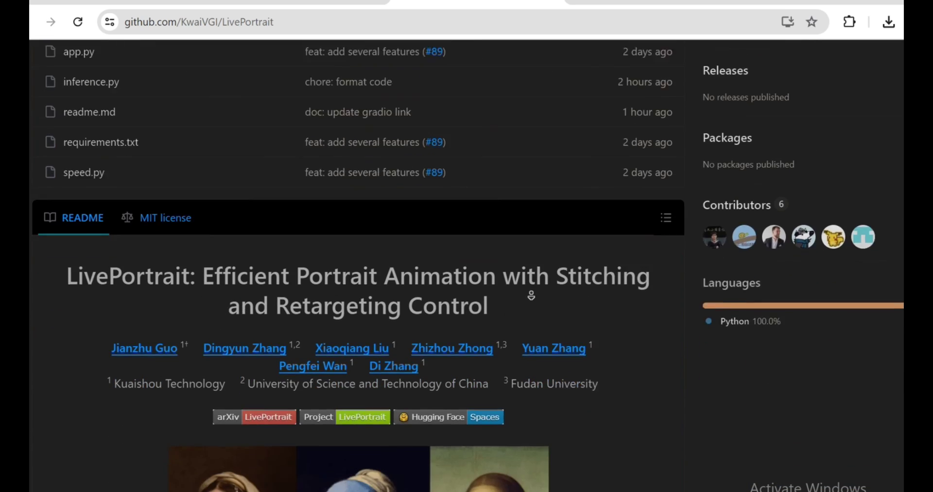
pyautogui.scroll(-1, 620, 224)
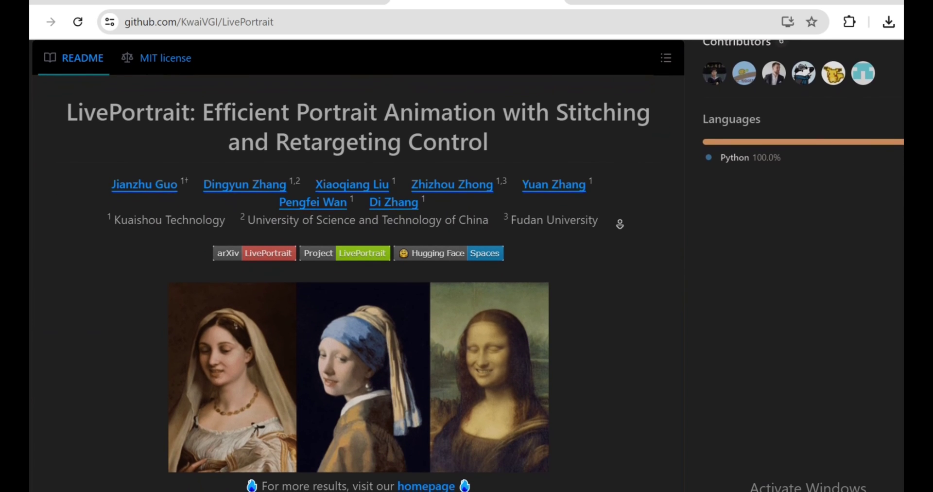
pyautogui.scroll(-1, 620, 224)
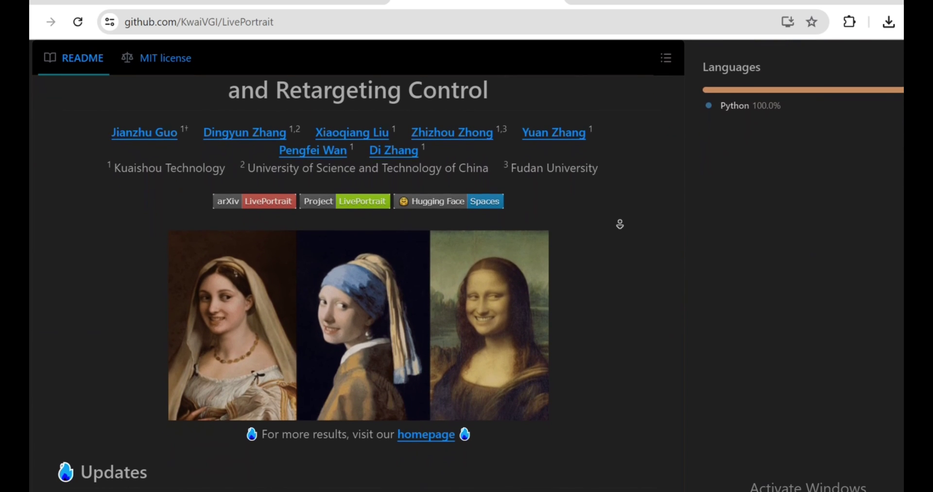
pyautogui.scroll(-1, 620, 224)
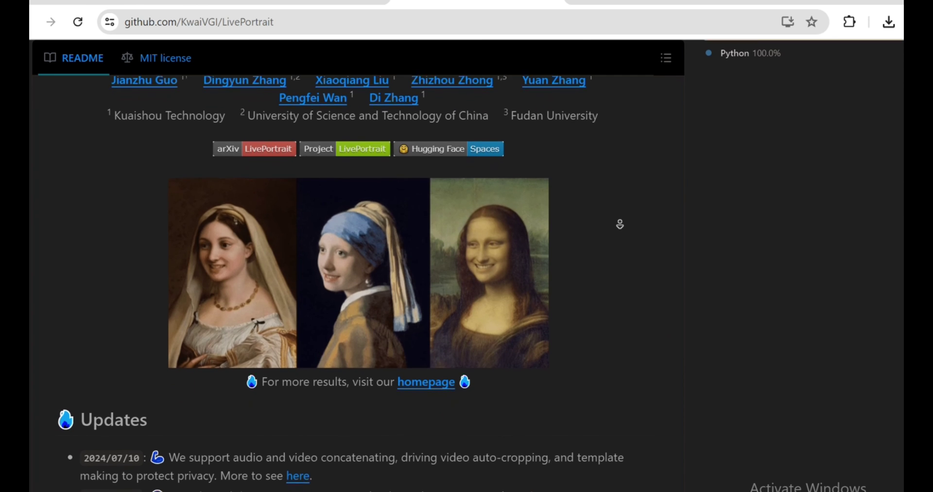
pyautogui.scroll(-1, 620, 224)
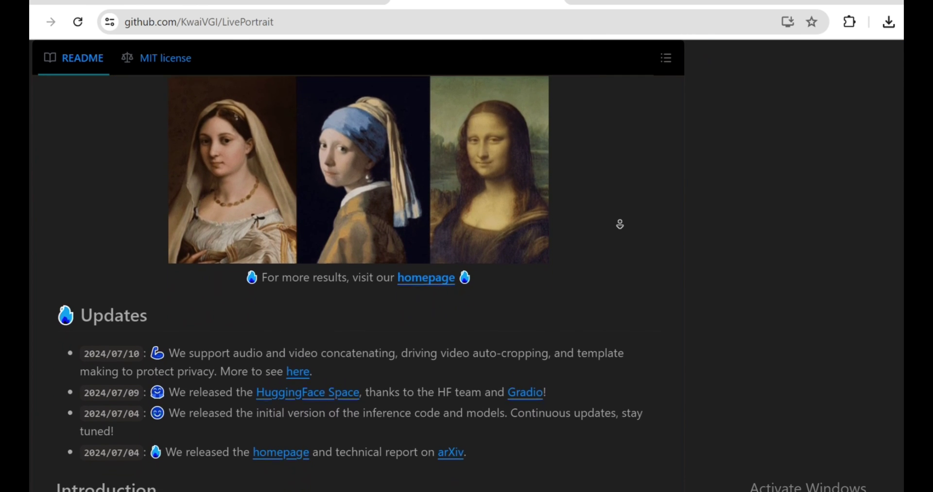
pyautogui.scroll(-1, 620, 224)
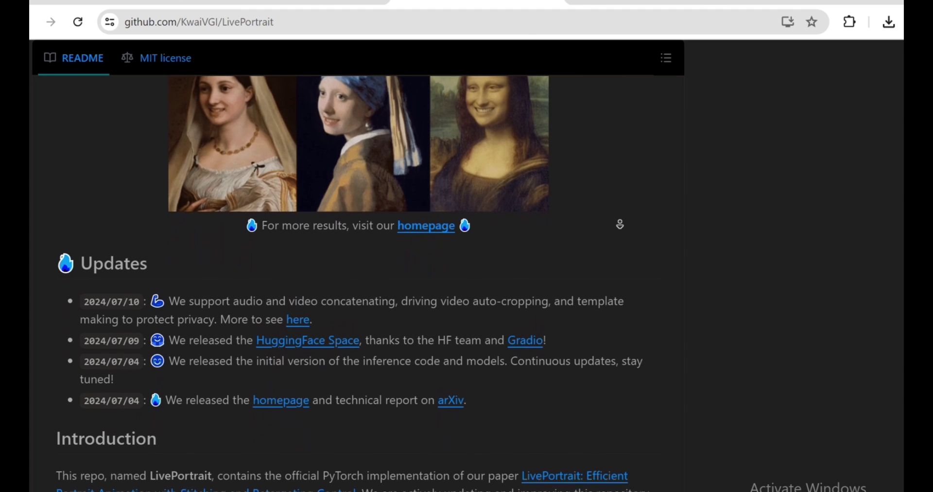
pyautogui.scroll(-1, 620, 224)
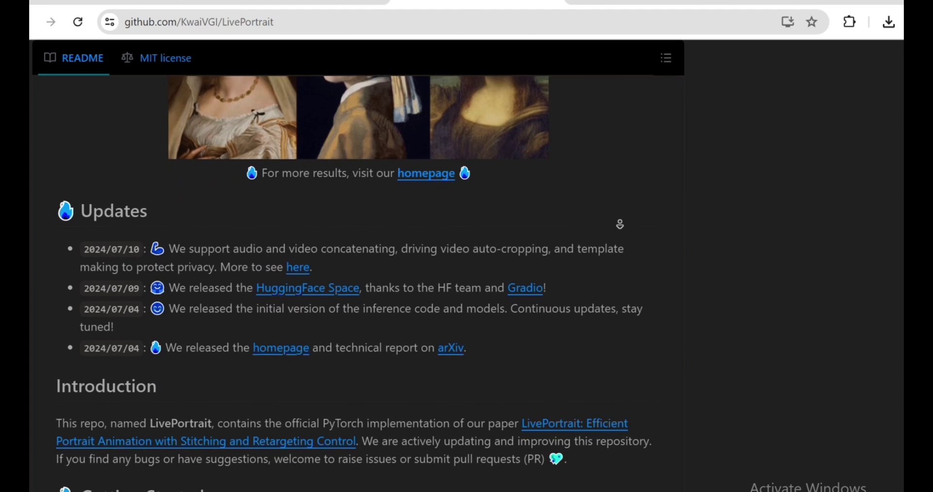
pyautogui.scroll(-1, 620, 224)
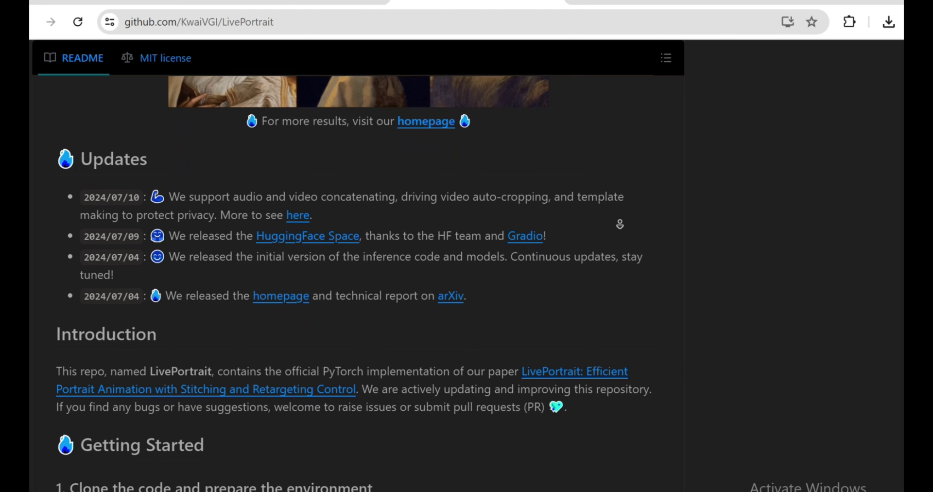
pyautogui.scroll(-1, 620, 224)
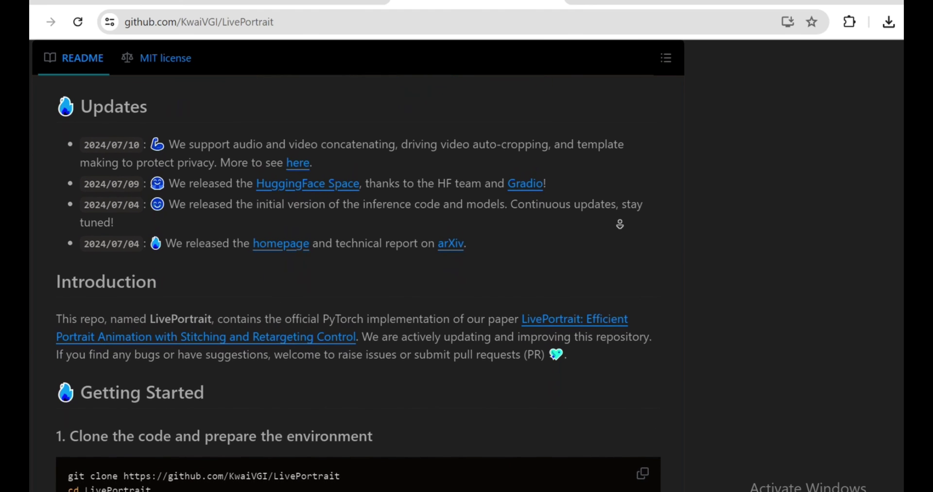
pyautogui.scroll(-10, 620, 224)
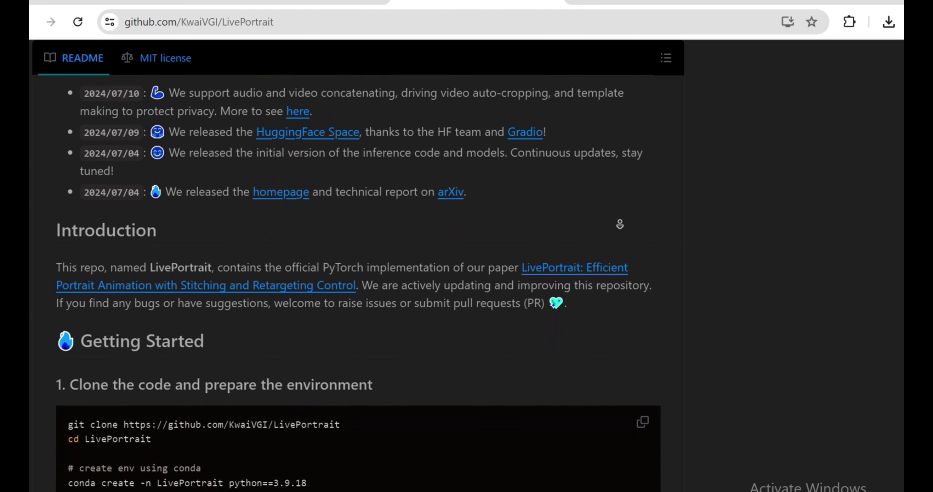
pyautogui.scroll(-9, 623, 334)
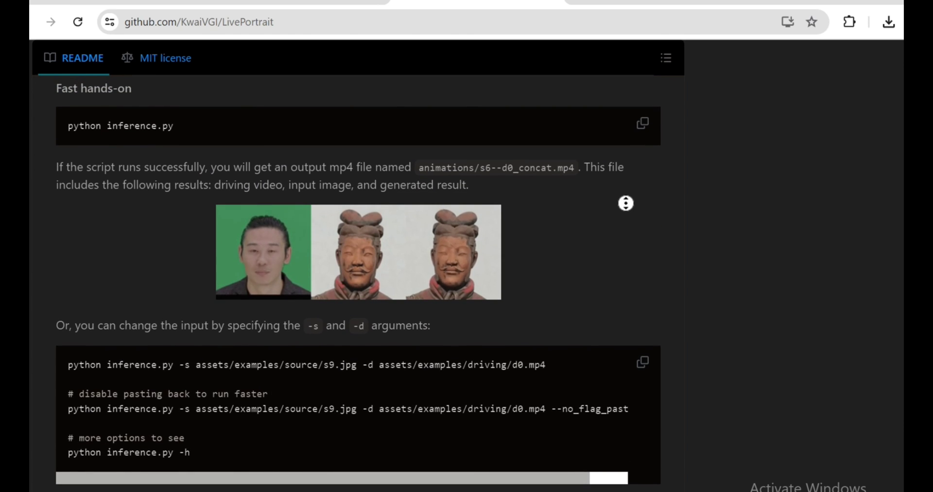
pyautogui.scroll(-2, 626, 204)
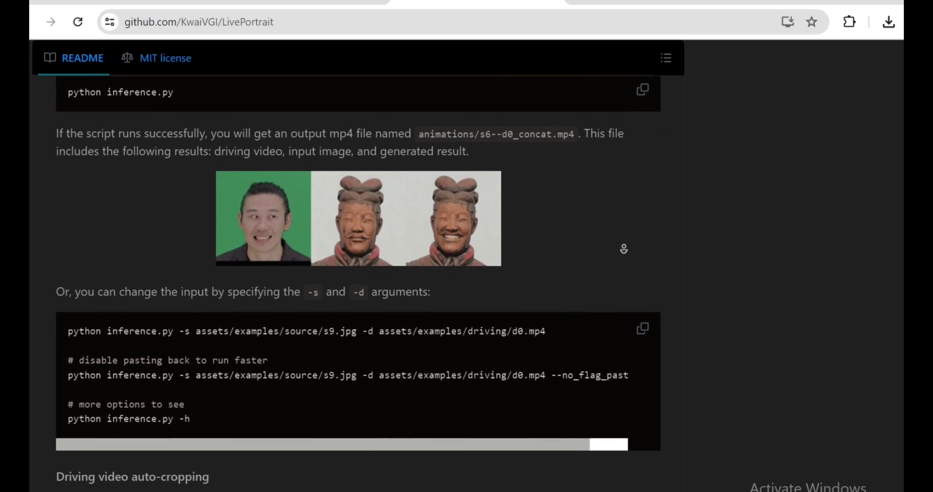